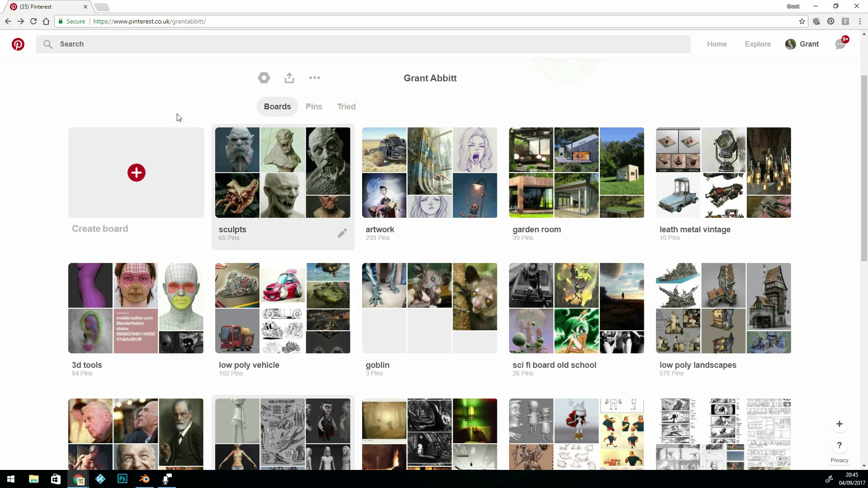
Scroll the Pinterest boards list and open the 'low poly vehicle' board.
scroll(179, 118, "down", 2)
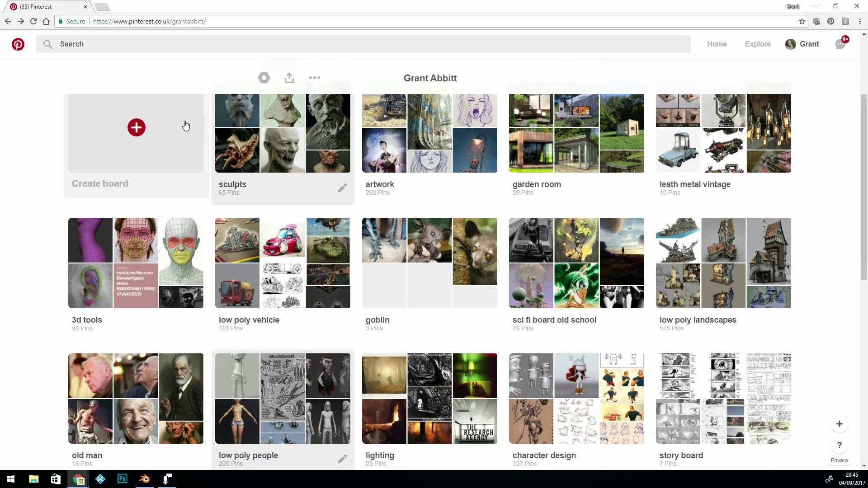
scroll(186, 126, "down", 8)
scroll(213, 144, "down", 2)
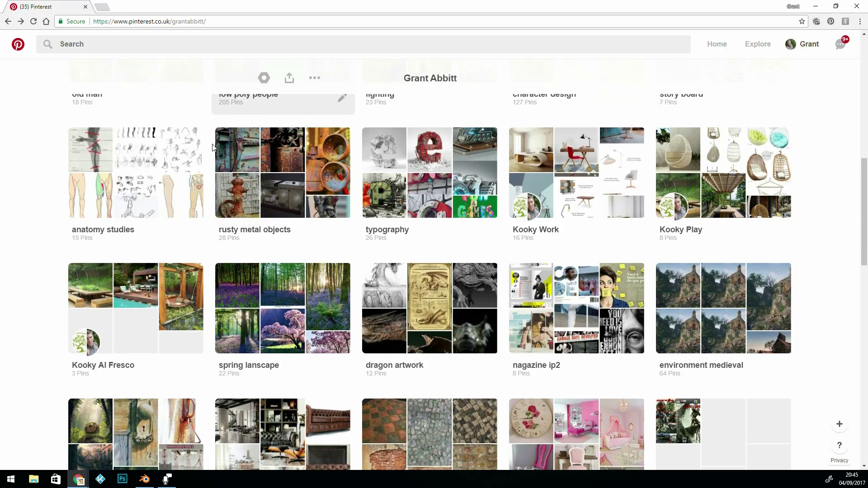
scroll(215, 151, "down", 2)
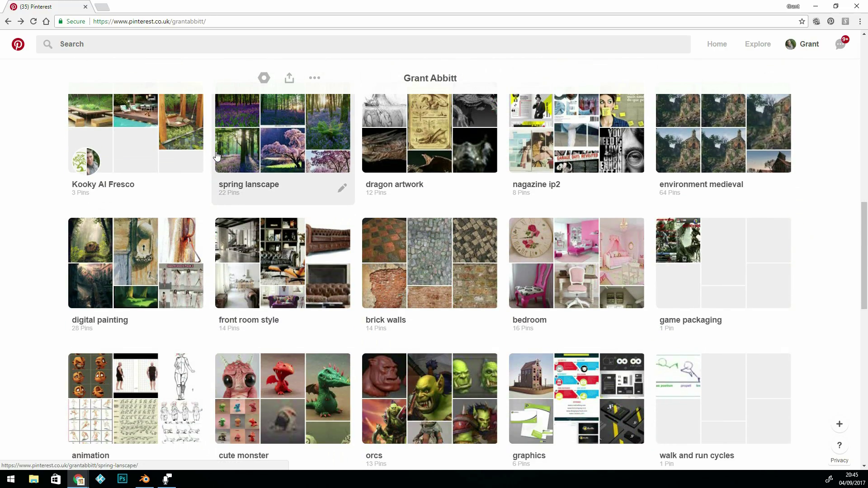
scroll(311, 209, "up", 8)
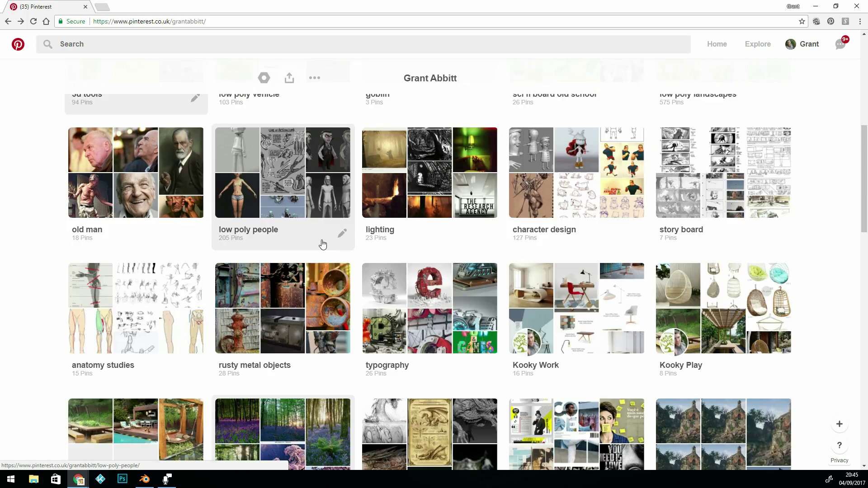
scroll(322, 245, "up", 3)
scroll(316, 251, "up", 2)
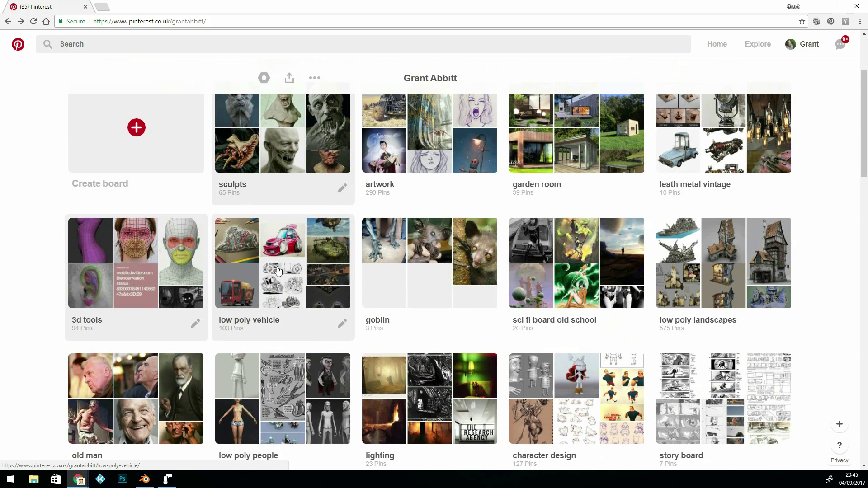
left_click(277, 271)
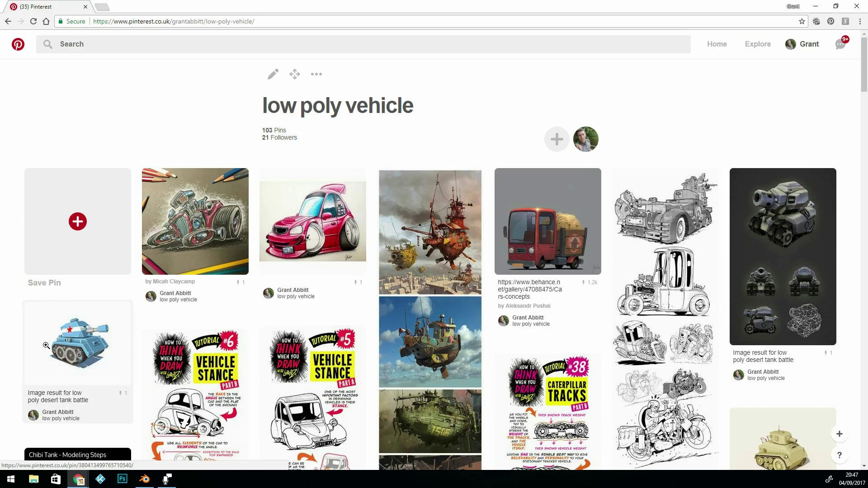
Scroll down the low poly vehicle board, reviewing pins like Stranded tank and LOWPOLY tank sheet.
scroll(83, 316, "down", 1)
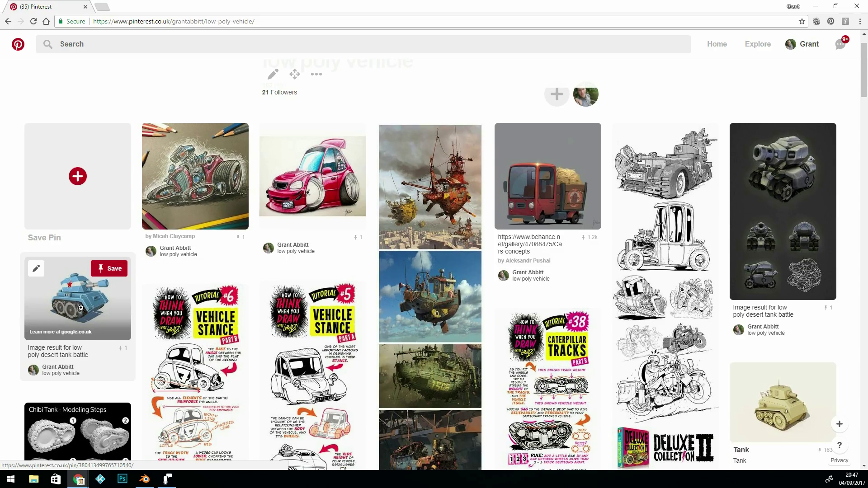
scroll(247, 303, "down", 15)
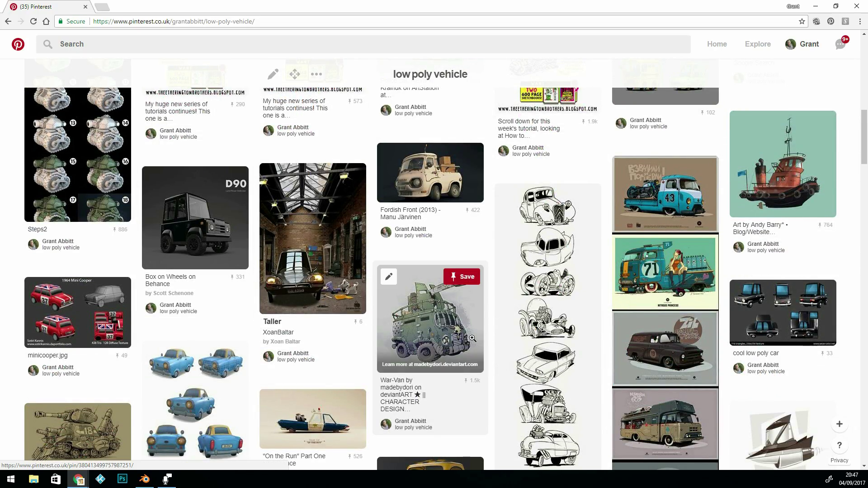
scroll(472, 339, "down", 10)
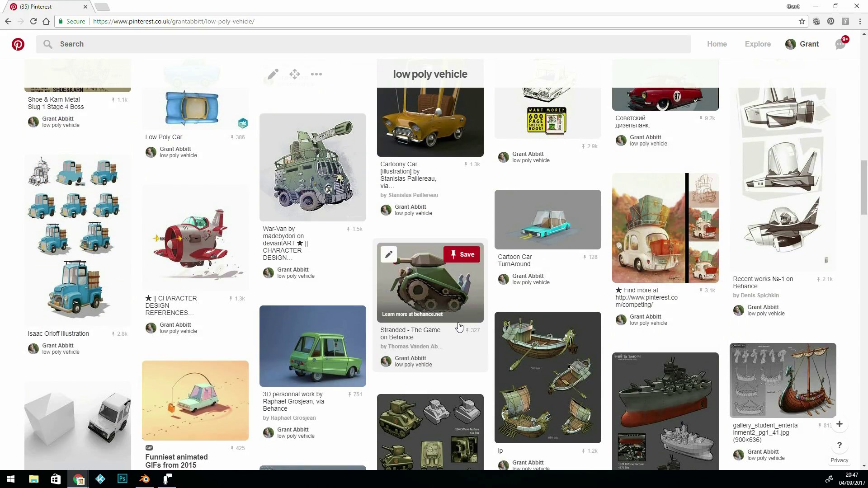
scroll(457, 334, "down", 3)
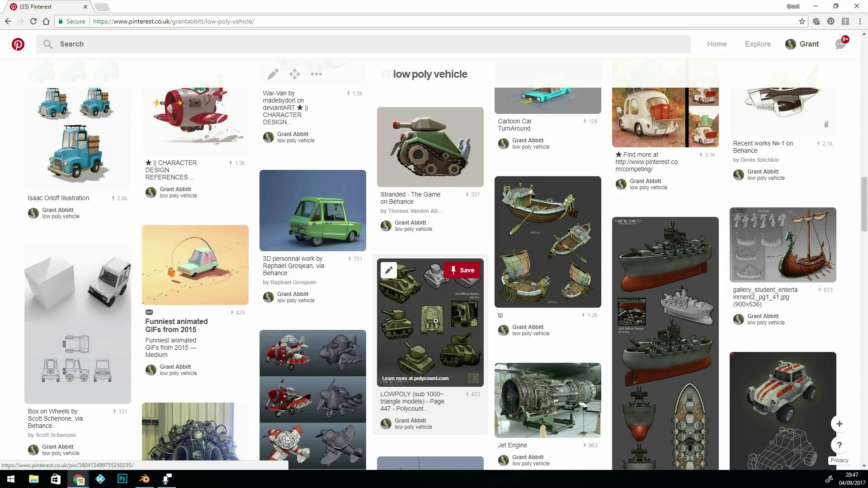
scroll(436, 321, "down", 10)
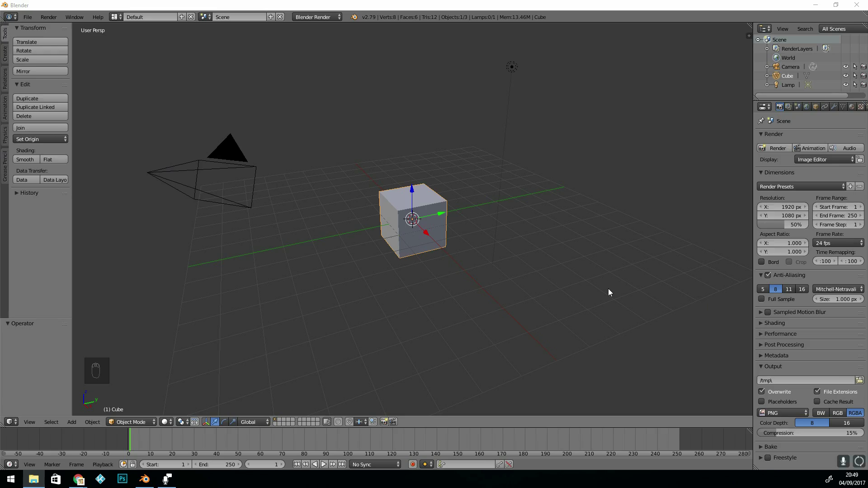
Enable Background Images in the viewport sidebar and add an empty image slot.
left_click(596, 294)
key("n")
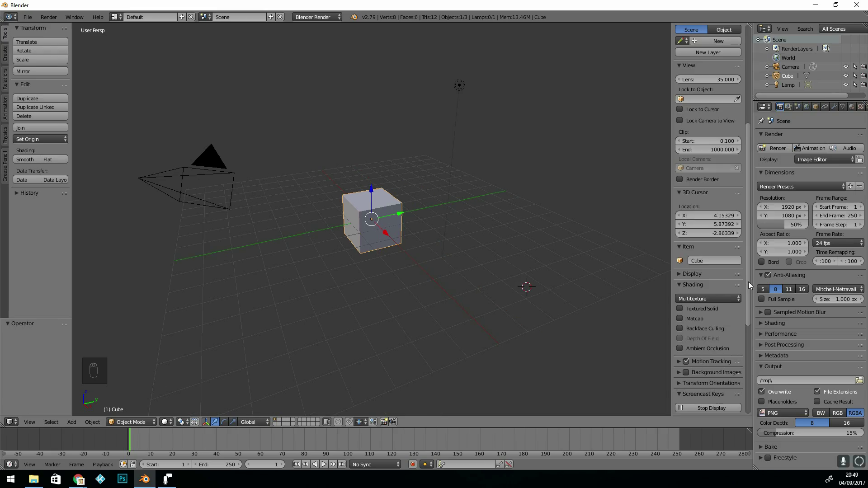
scroll(748, 285, "down", 4)
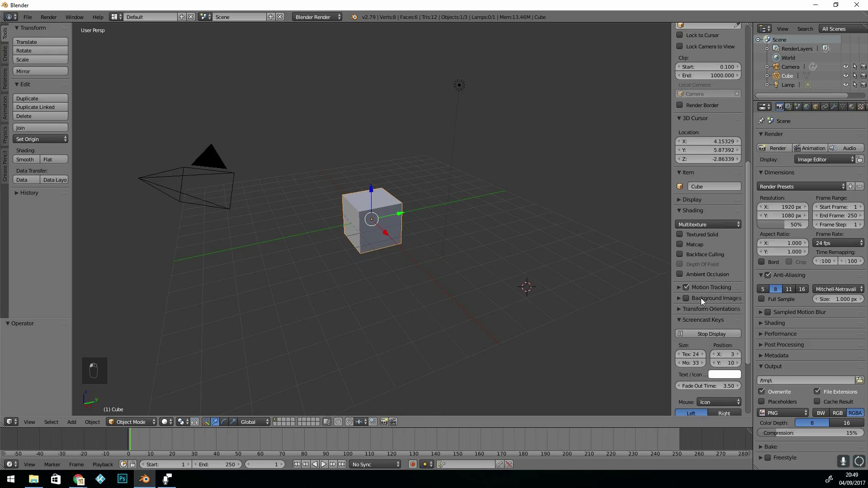
left_click(686, 298)
left_click(679, 298)
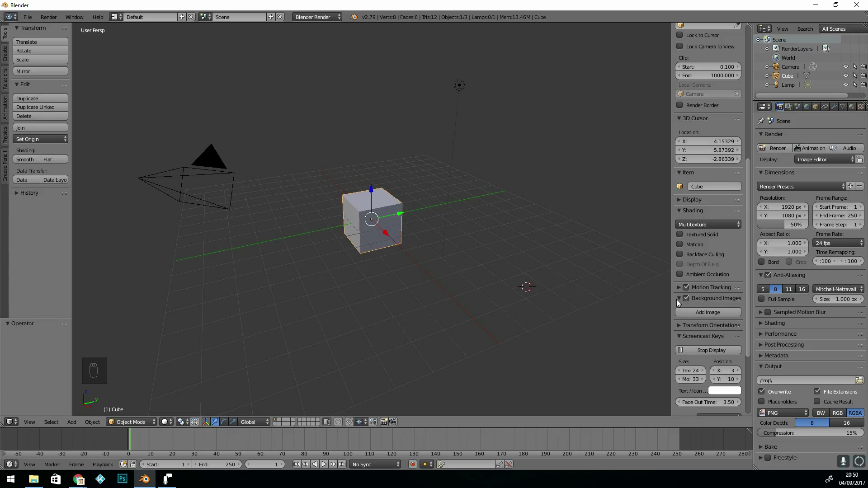
left_click(709, 311)
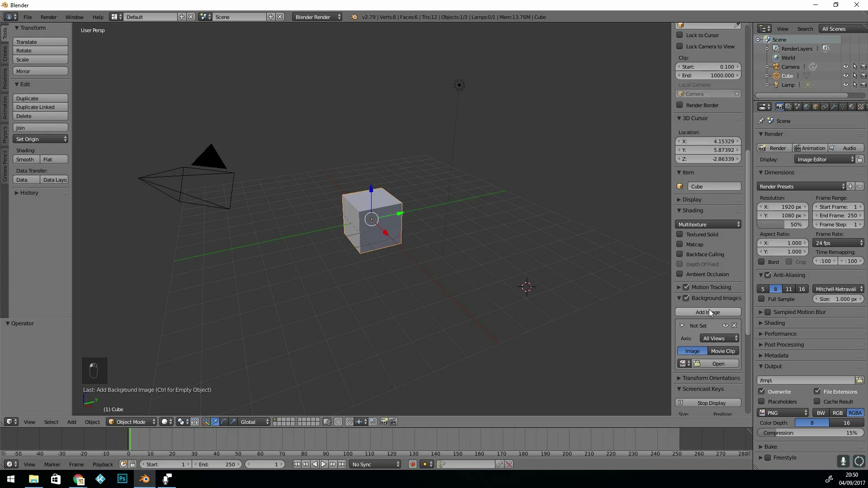
Load tank sketch.png from the artwork folder into the new background slot.
scroll(748, 292, "down", 3)
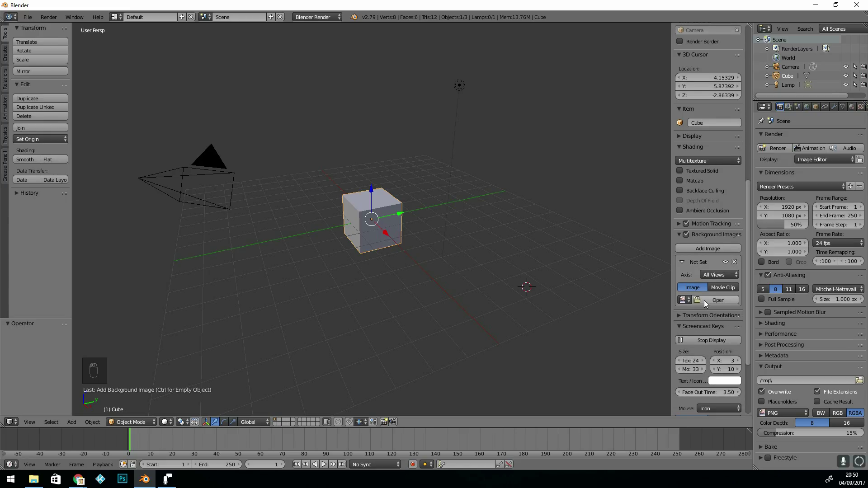
left_click(704, 300)
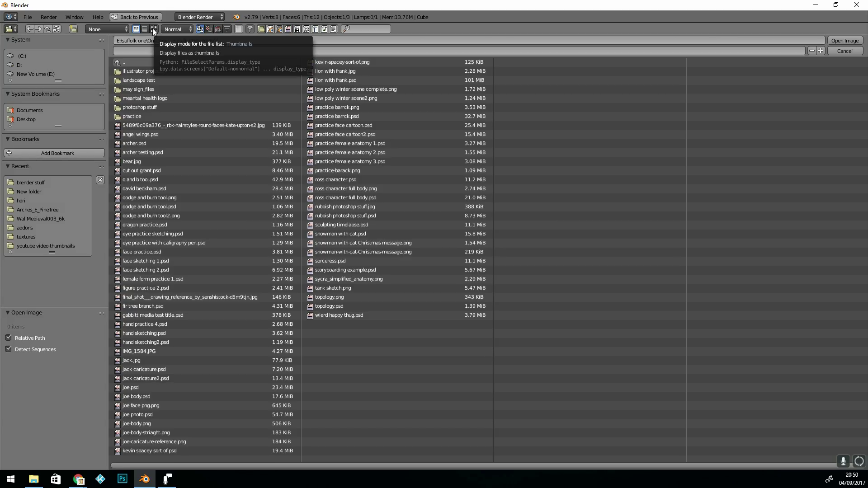
left_click(333, 292)
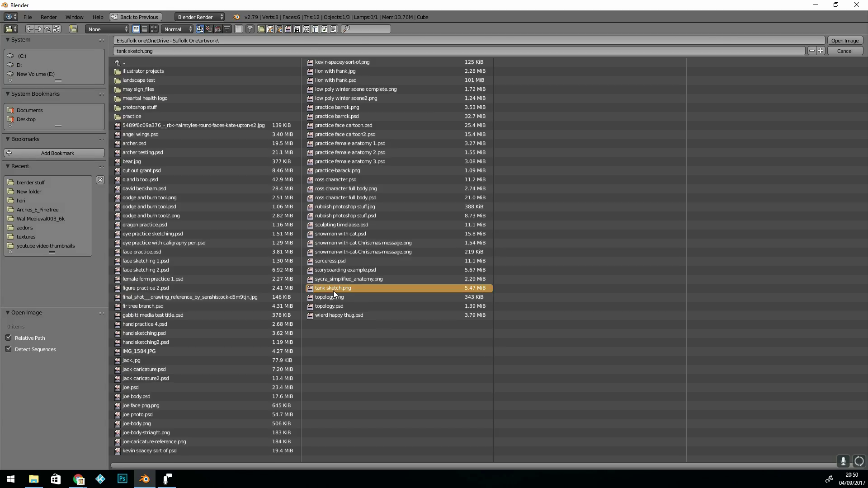
double_click(333, 292)
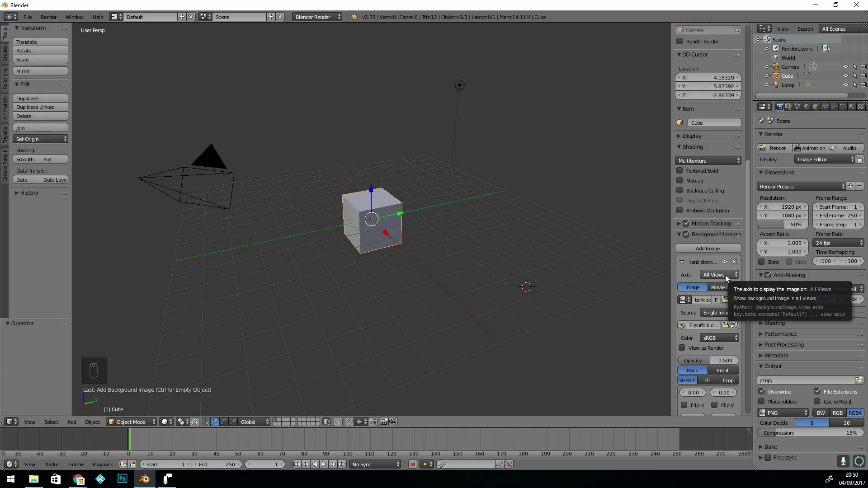
Set the sketch's axis to Front, switch to front orthographic view, and offset it X -2.60.
left_click(726, 275)
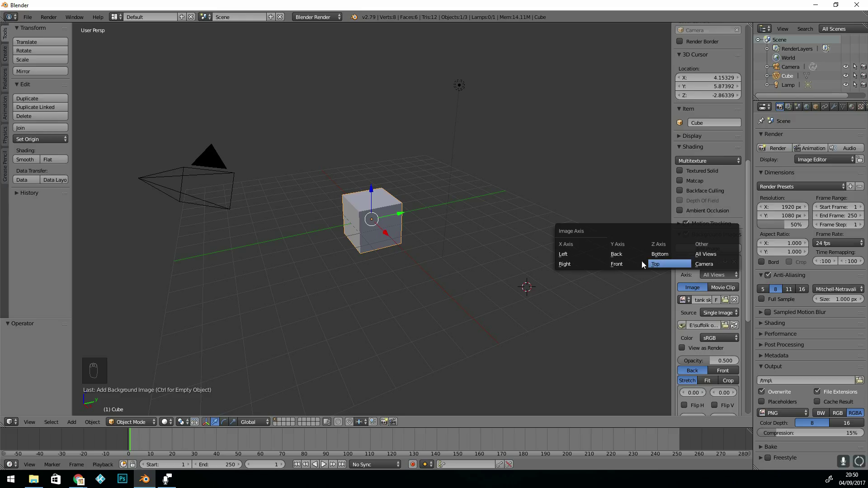
left_click(622, 264)
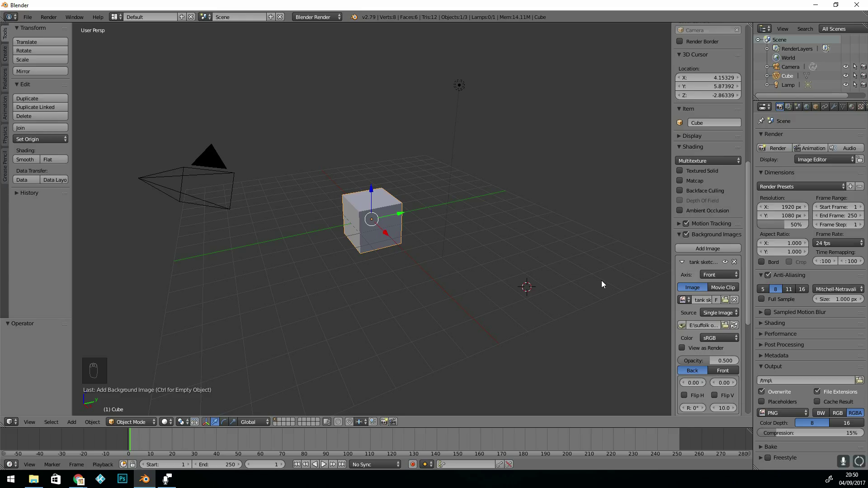
key("KP_1")
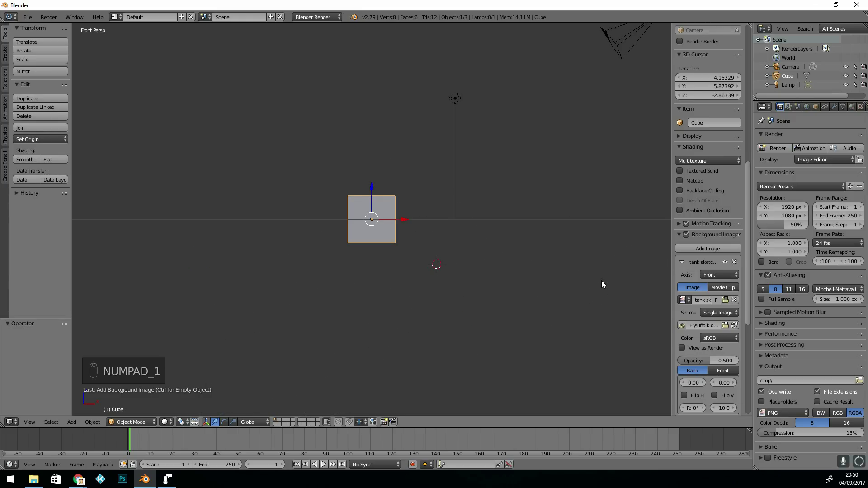
key("KP_5")
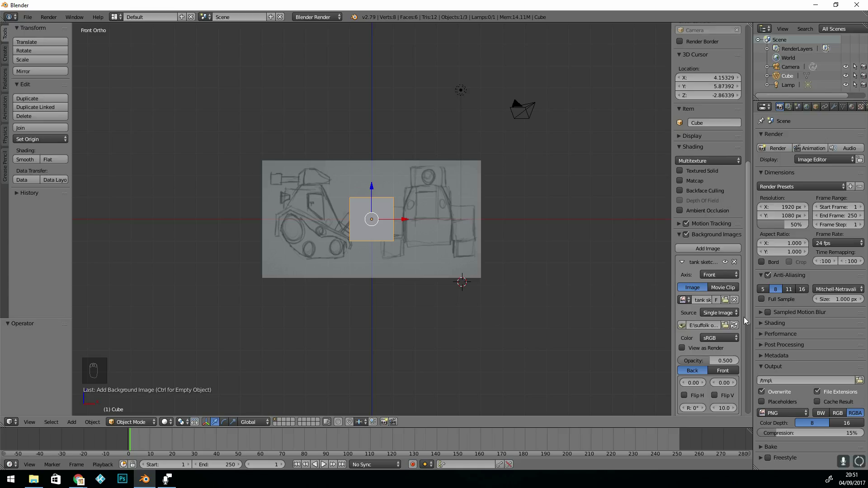
scroll(742, 318, "down", 3)
left_click_drag(692, 325, 665, 326)
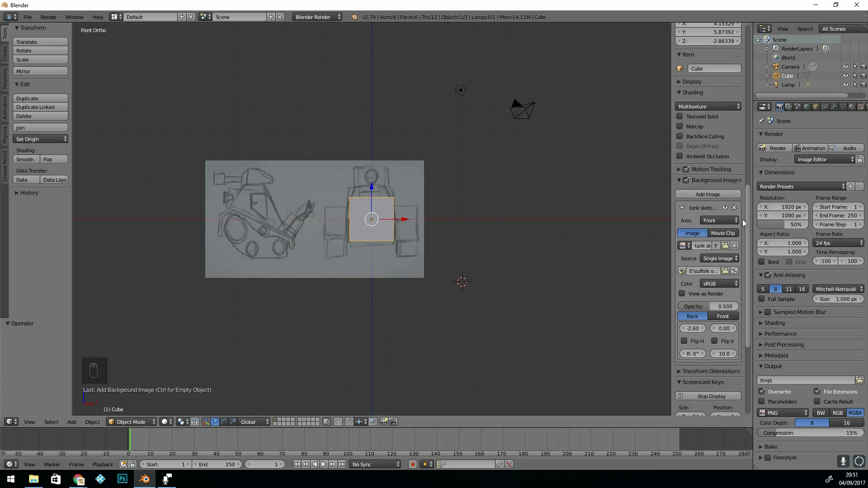
Add a second background slot with tank sketch.png and set its axis to Right.
left_click(707, 194)
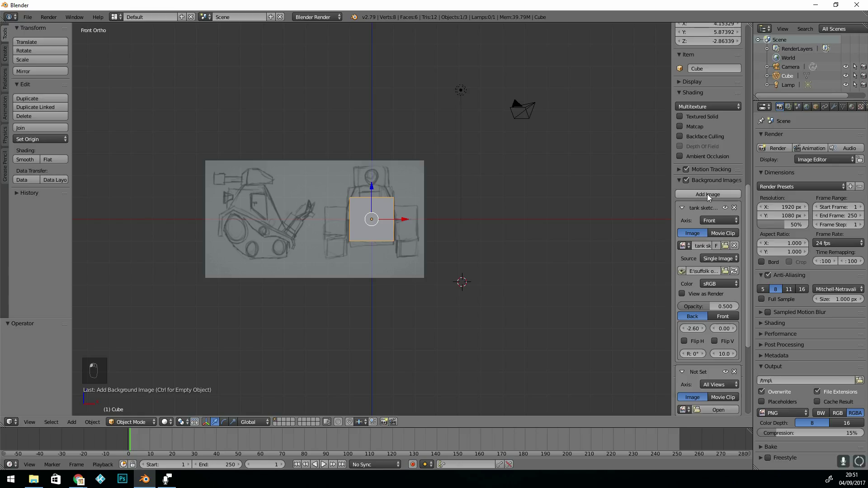
left_click_drag(744, 254, 749, 303)
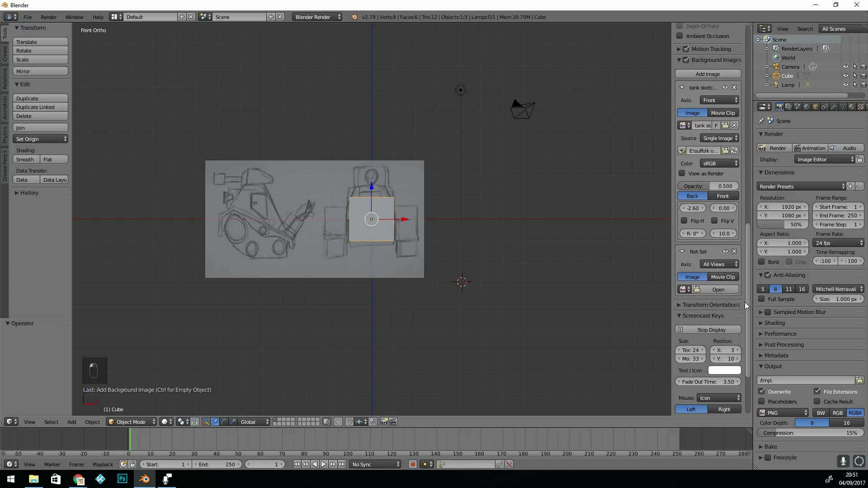
left_click(687, 290)
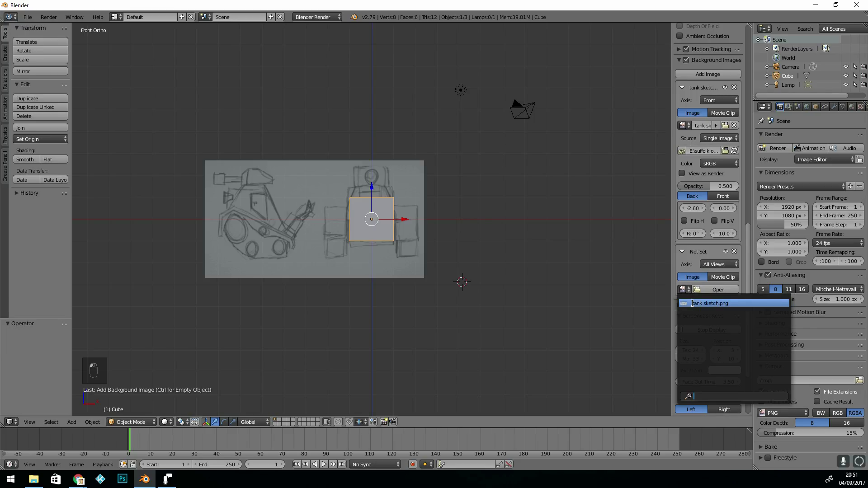
left_click(693, 303)
left_click(733, 266)
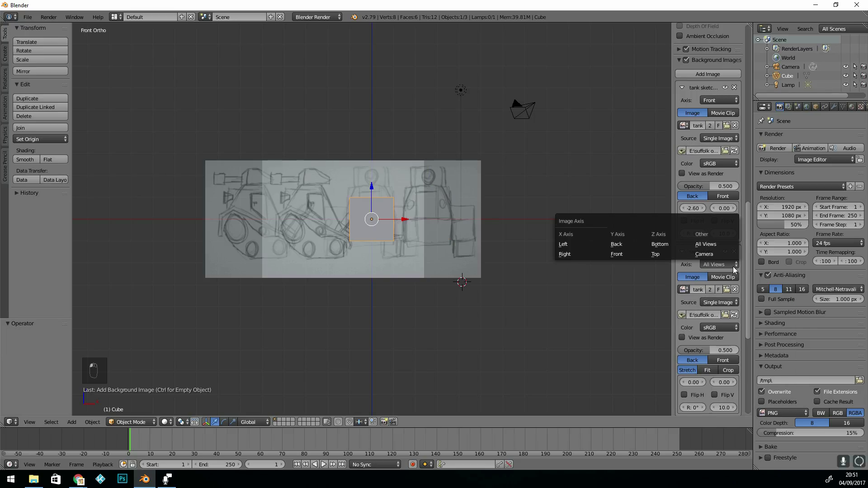
left_click(569, 254)
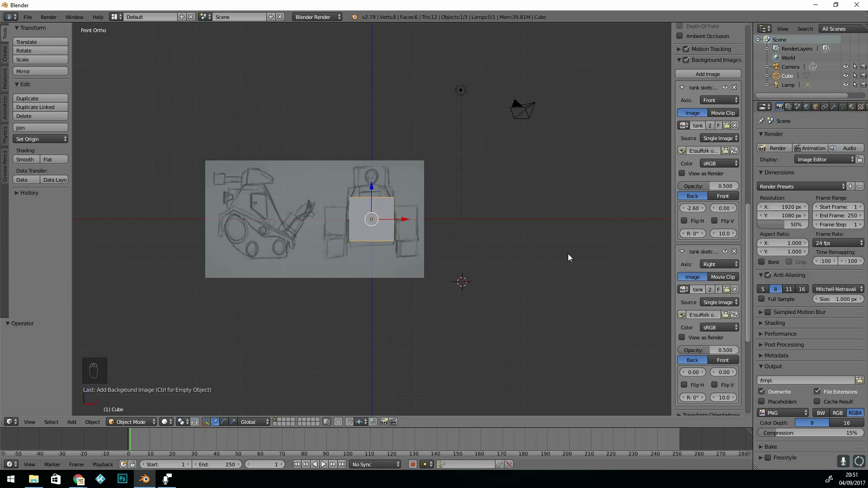
Offset the right-view sketch to X 2.70, compare front and side views, then enter Edit Mode.
key("KP_3")
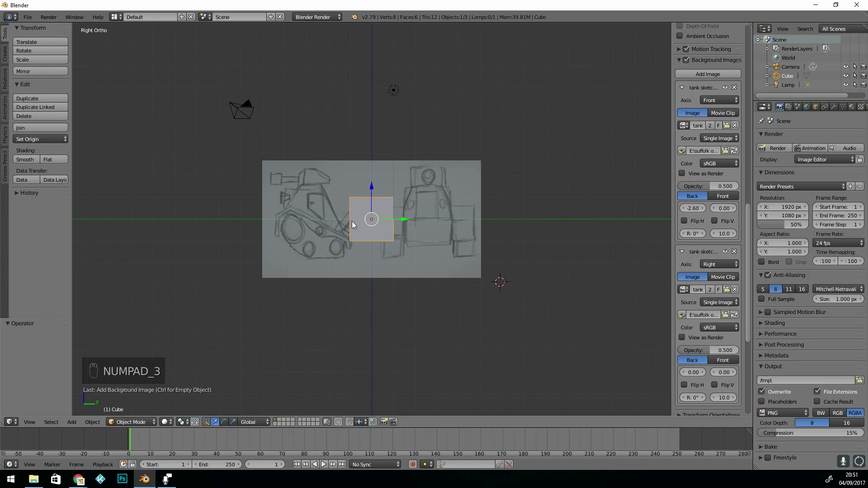
left_click_drag(698, 375, 724, 374)
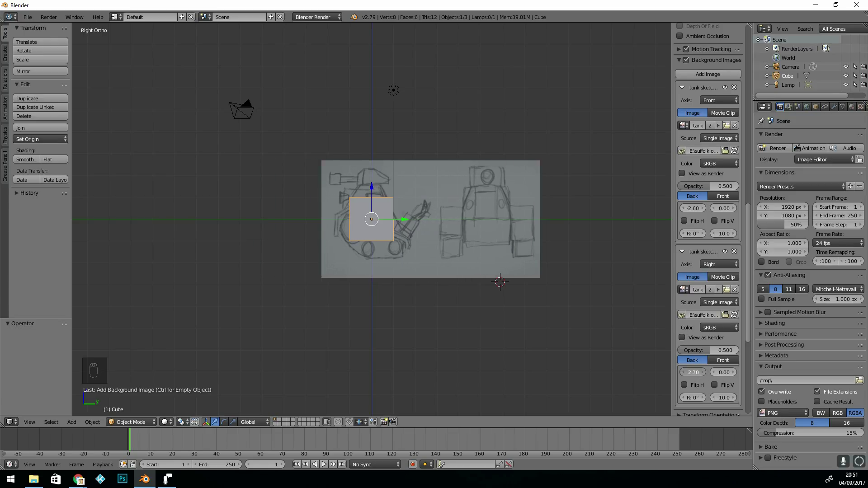
key("KP_1")
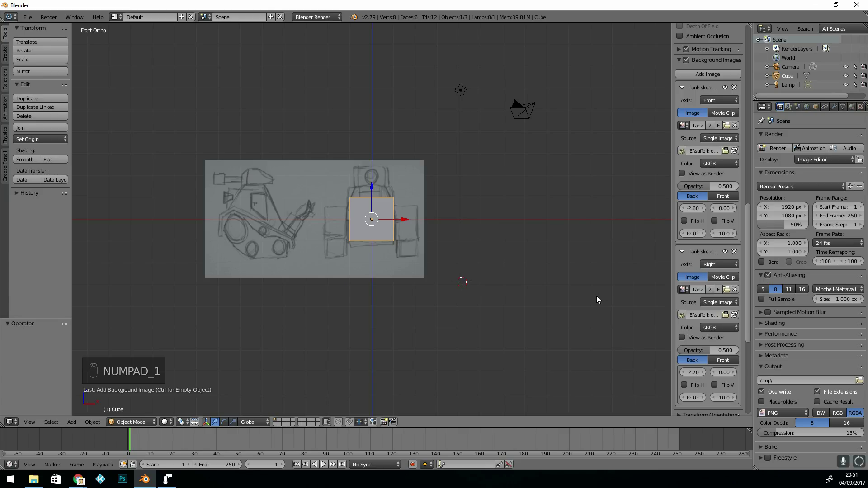
key("KP_3")
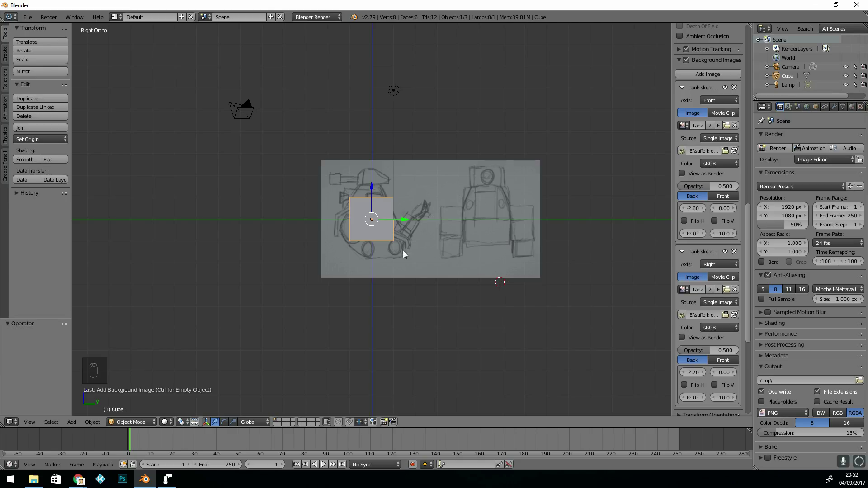
key("KP_1")
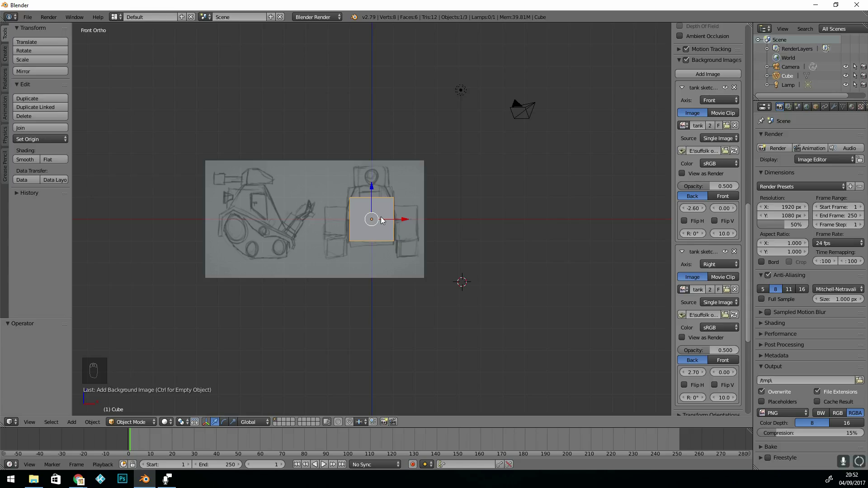
key("Tab")
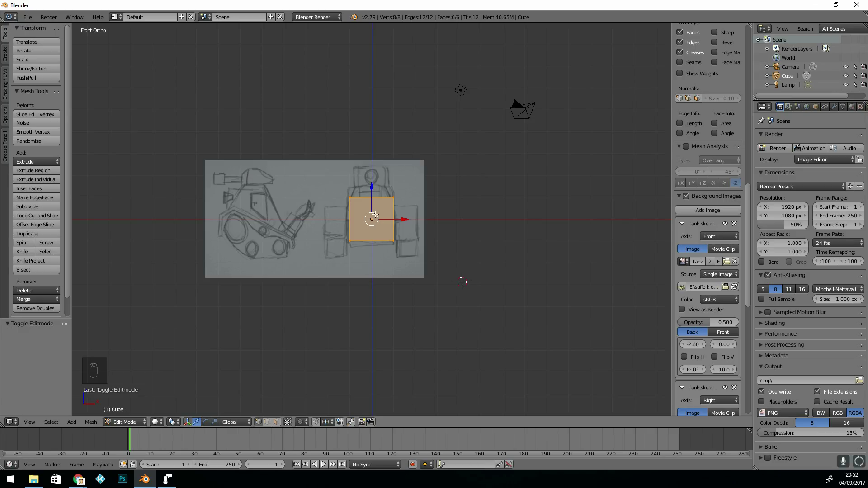
Add one vertical loop cut through the cube's centre, giving 12 vertices and 10 faces.
key("ctrl+r")
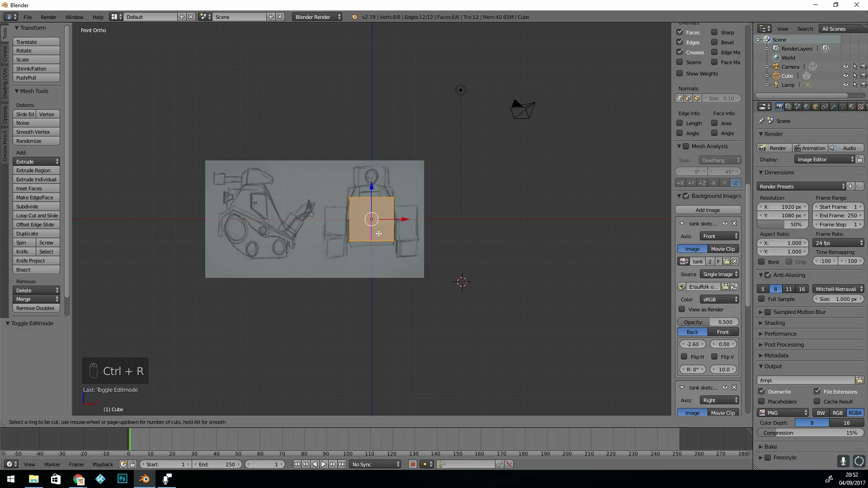
scroll(372, 236, "up", 3)
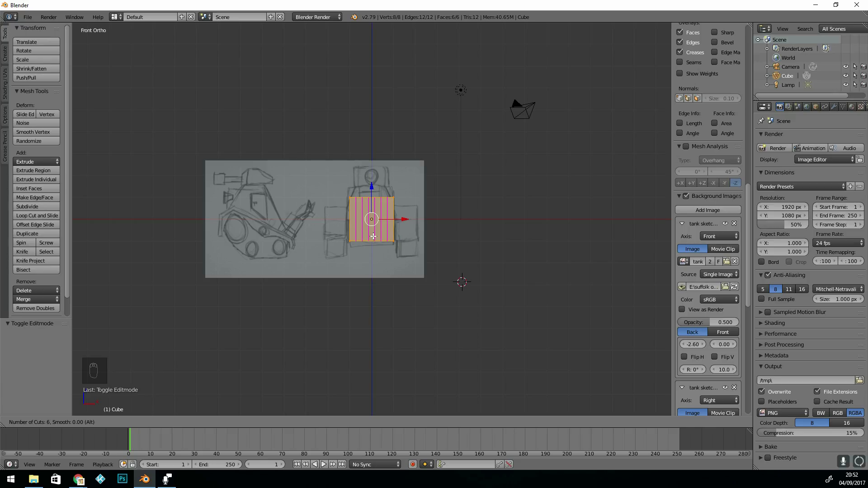
scroll(374, 236, "down", 3)
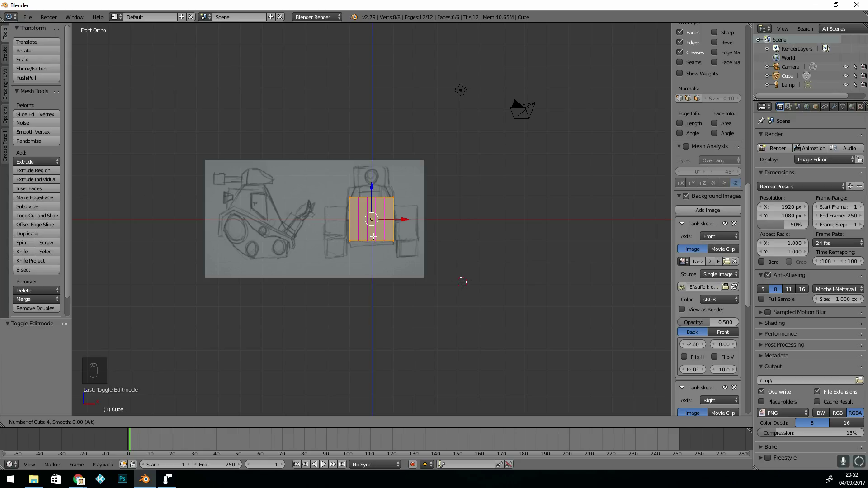
scroll(374, 237, "up", 1)
scroll(373, 236, "down", 1)
left_click(373, 236)
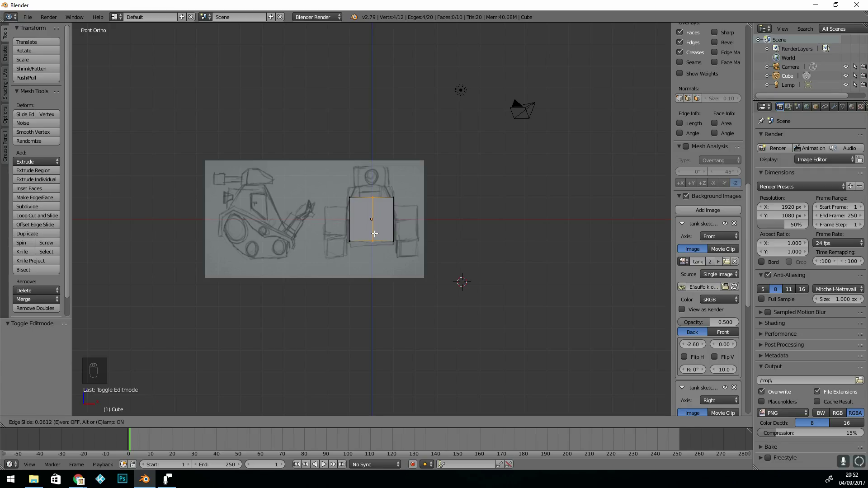
left_click(375, 234)
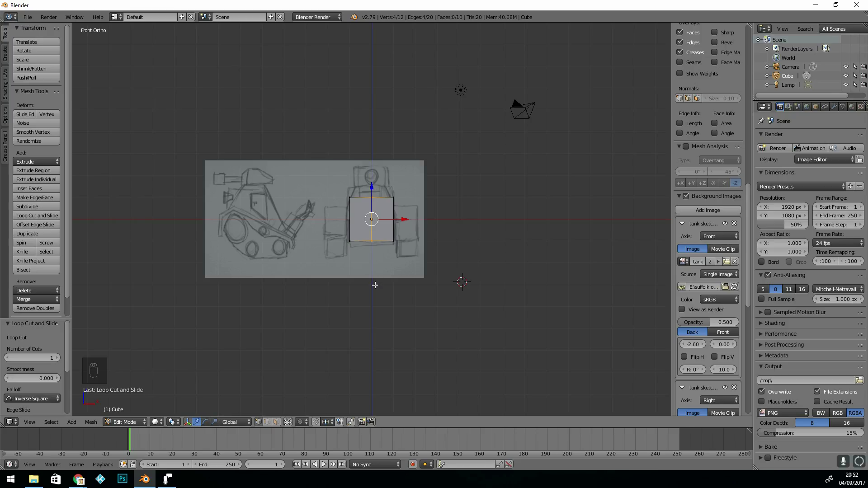
In Face mode, box-select the cube's left half and delete those faces.
key("ctrl+Tab")
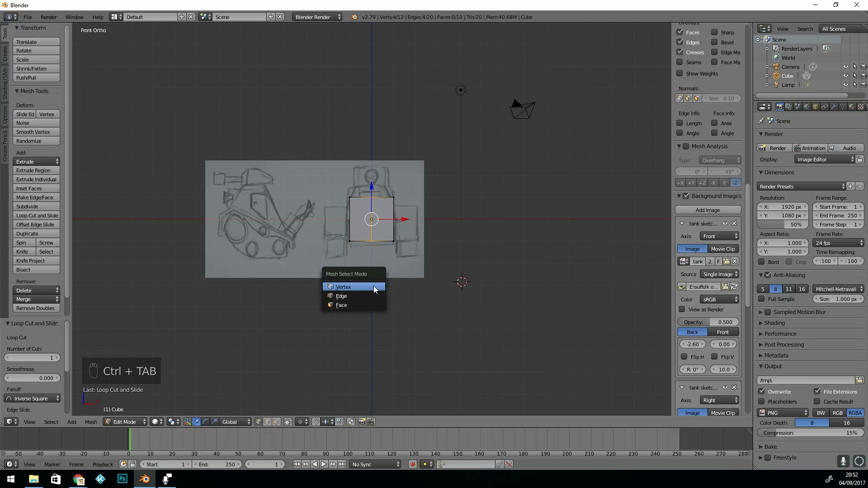
left_click(349, 301)
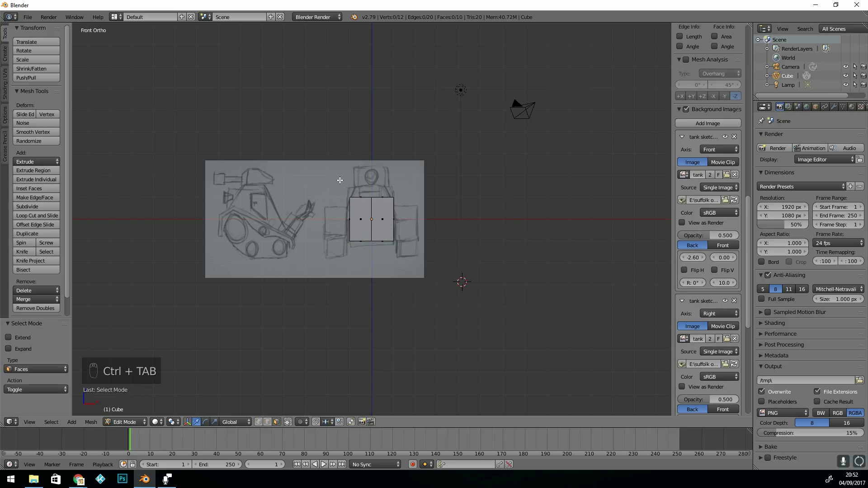
key("a")
key("a")
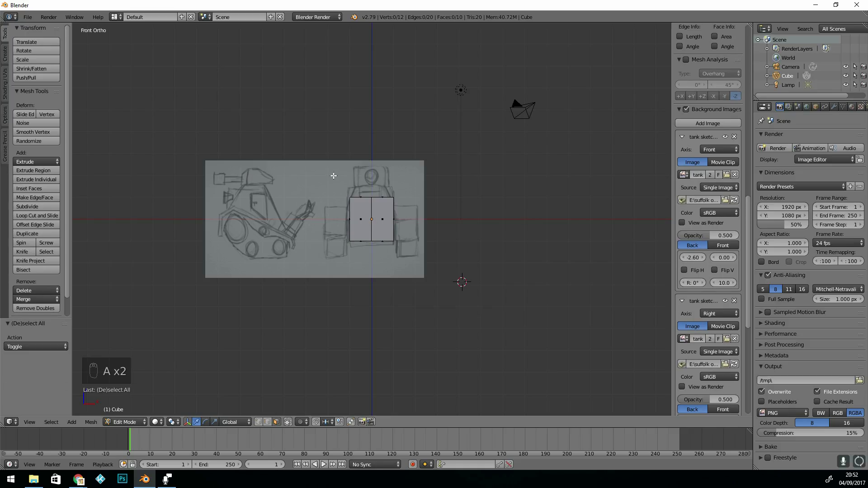
key("b")
left_click_drag(334, 175, 380, 260)
key("Delete")
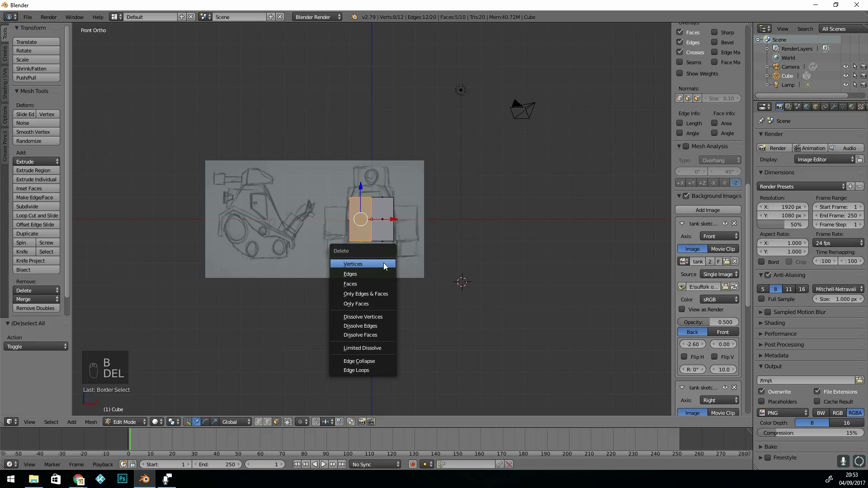
left_click(365, 283)
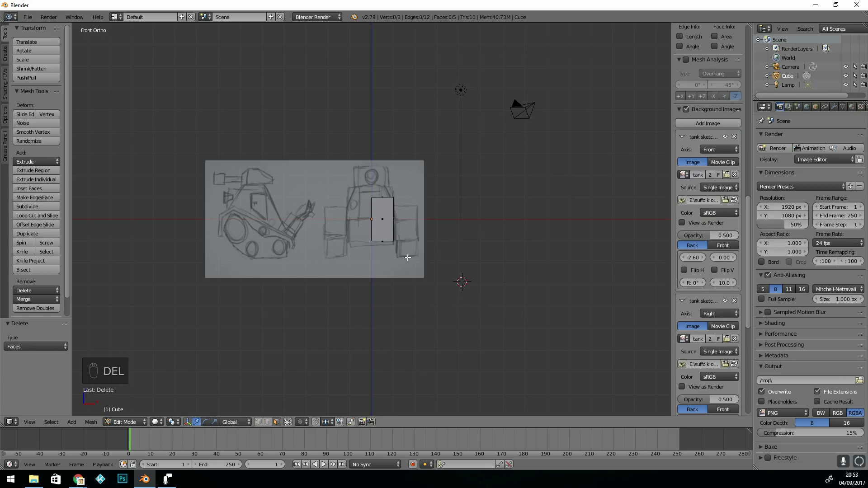
Add an X-axis Mirror modifier to the half cube with Clipping enabled.
left_click(835, 108)
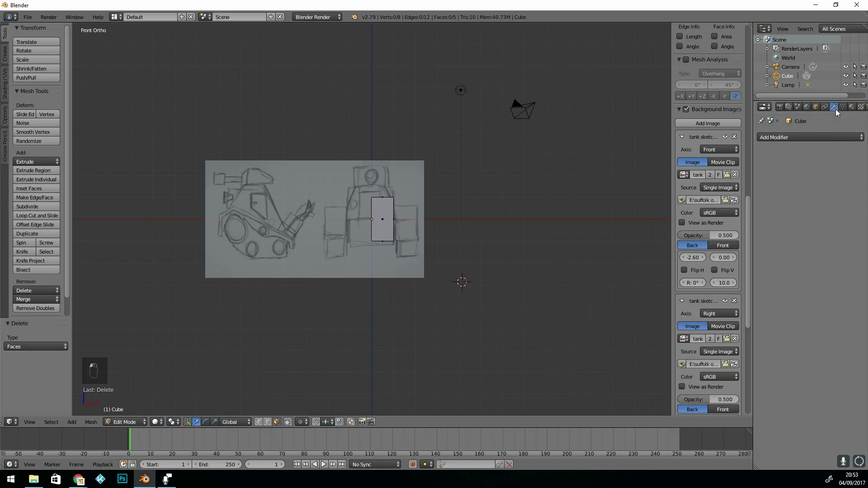
left_click(797, 137)
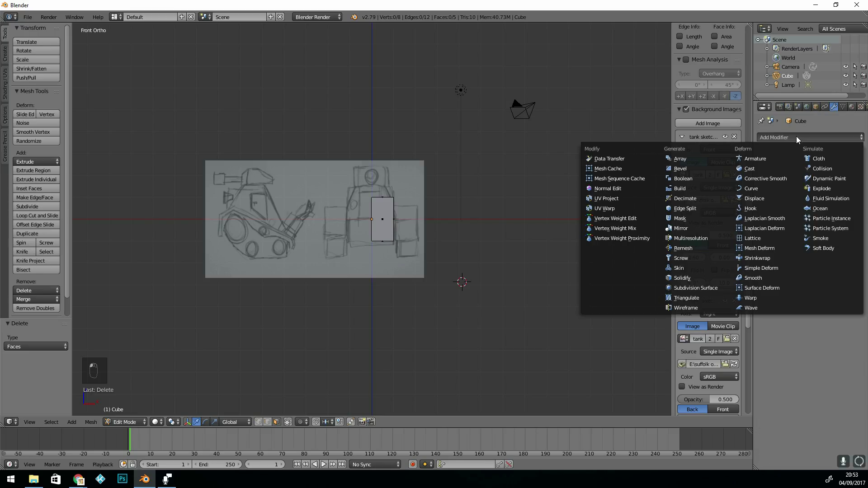
left_click(688, 226)
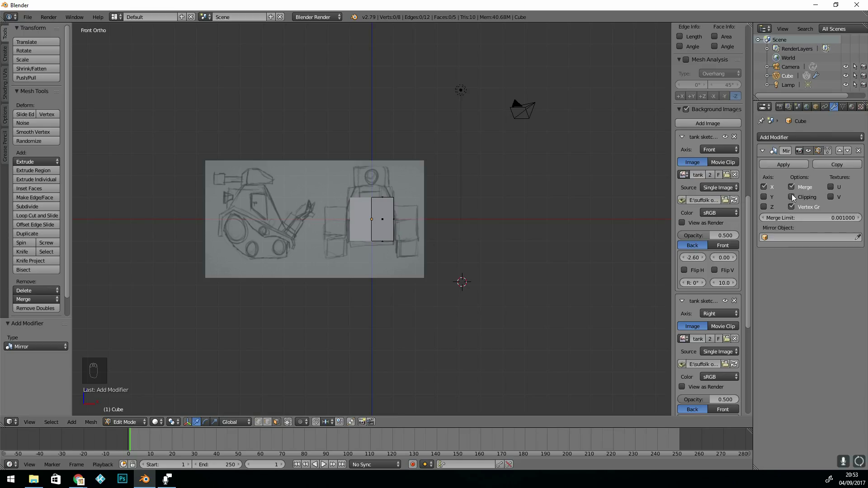
left_click(791, 198)
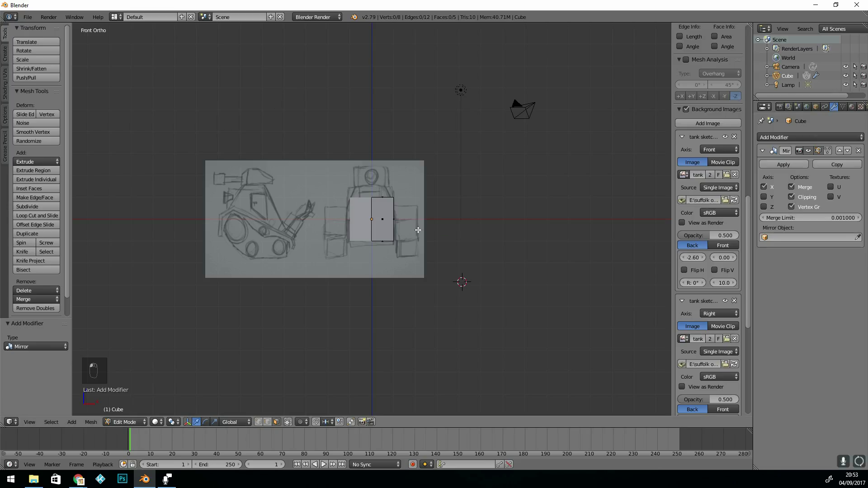